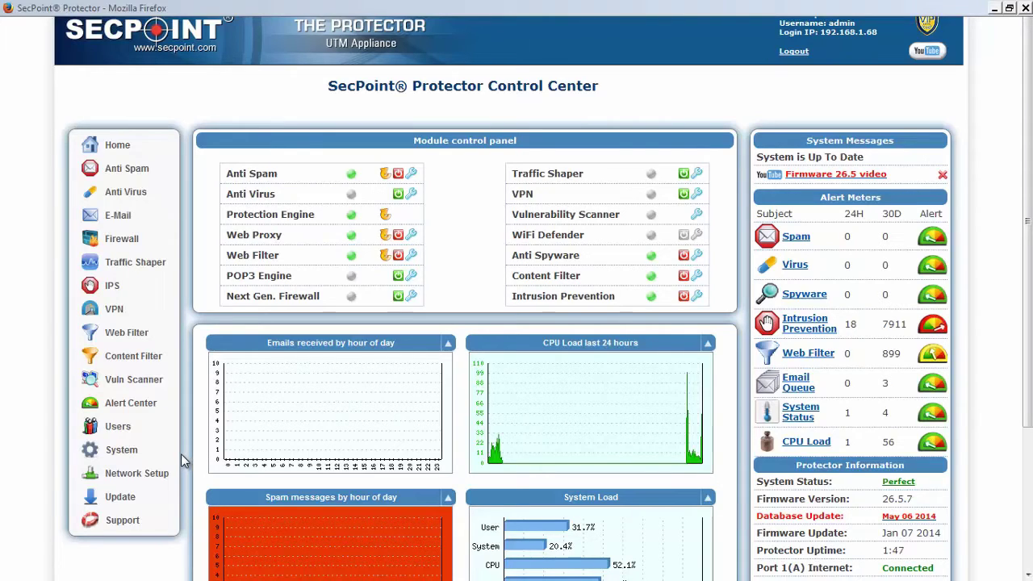
# - Review the DMZ settings (192.168.2.1, mask 255.255.255.0), then go to Network Setup > Static routing
pyautogui.moveTo(165, 475)
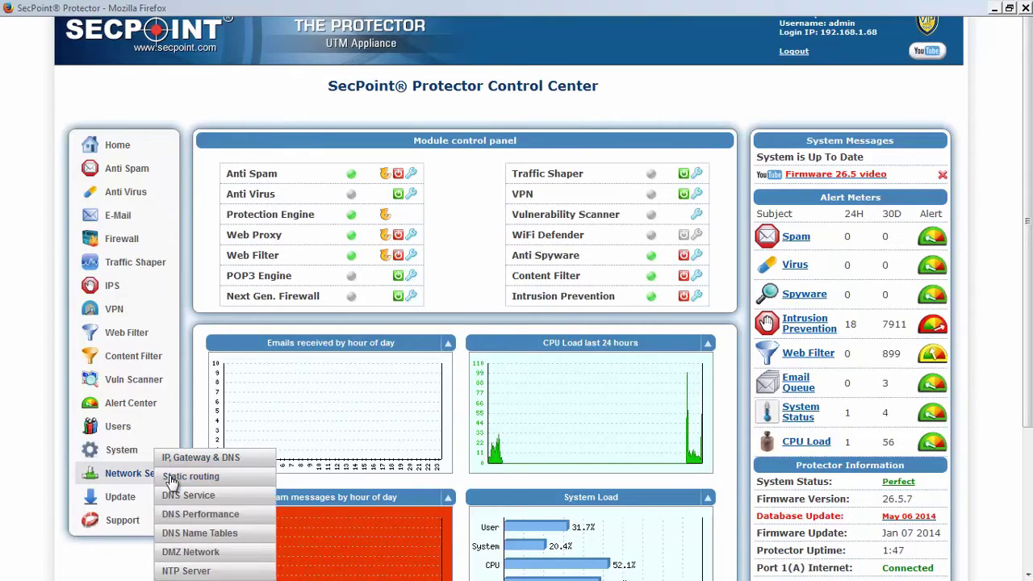
pyautogui.click(194, 553)
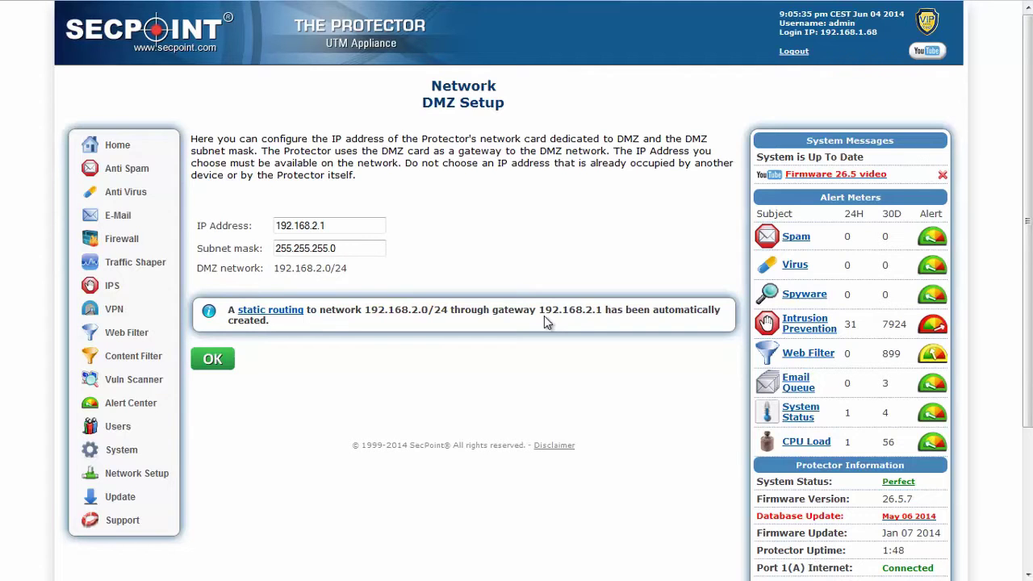
pyautogui.moveTo(1030, 301); pyautogui.dragTo(1030, 358)
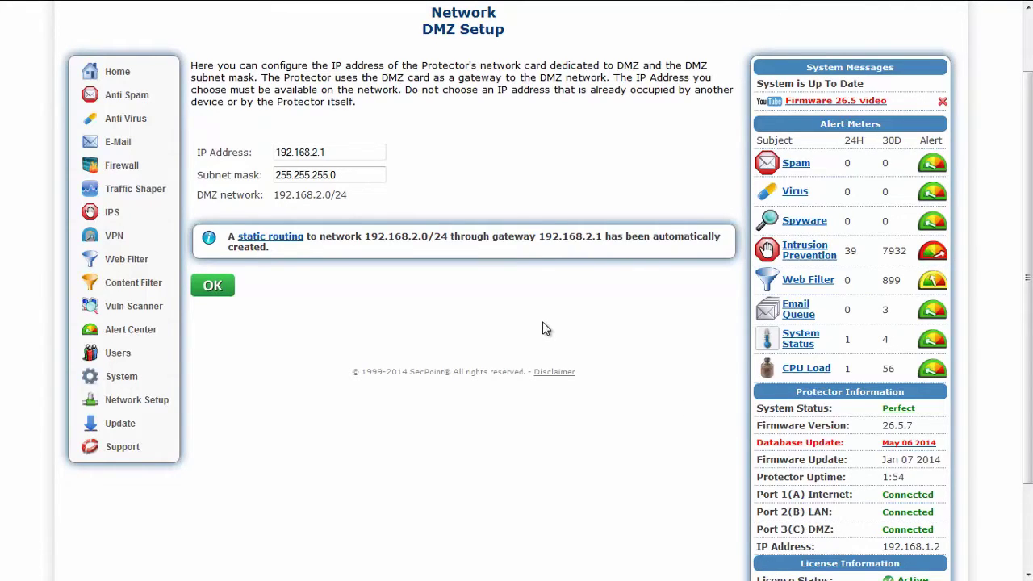
pyautogui.scroll(2, 542, 328)
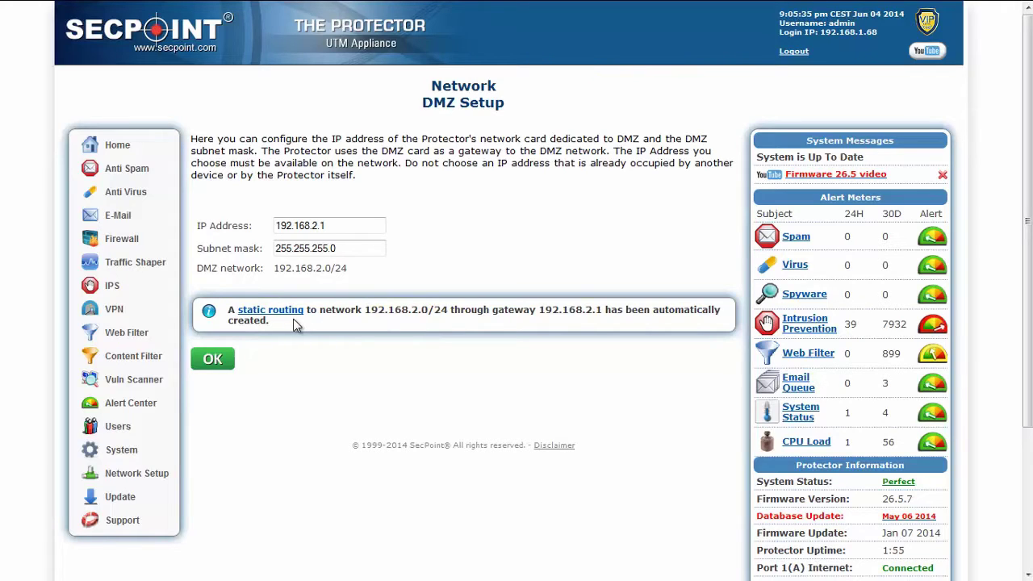
pyautogui.moveTo(144, 474)
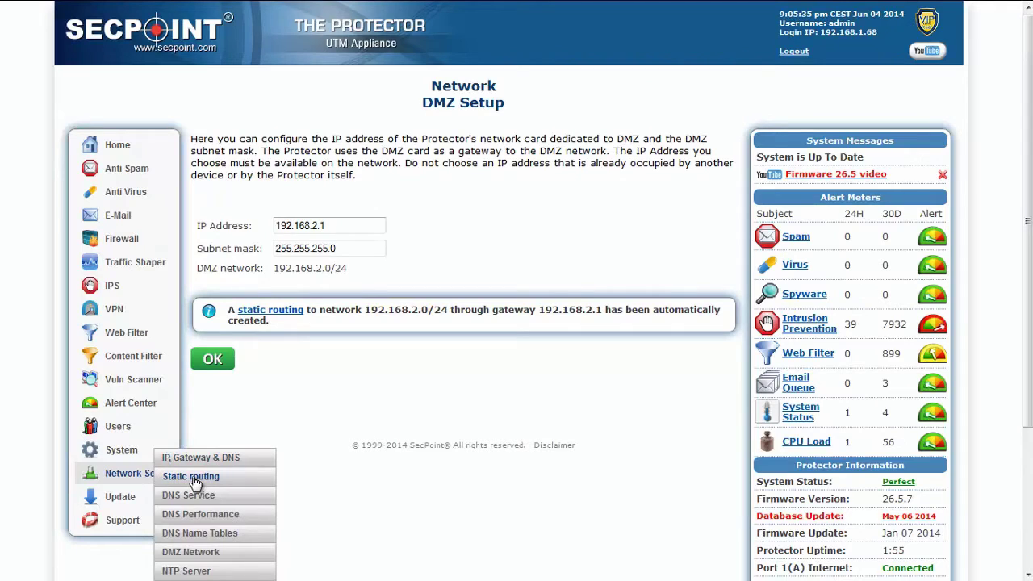
pyautogui.click(192, 478)
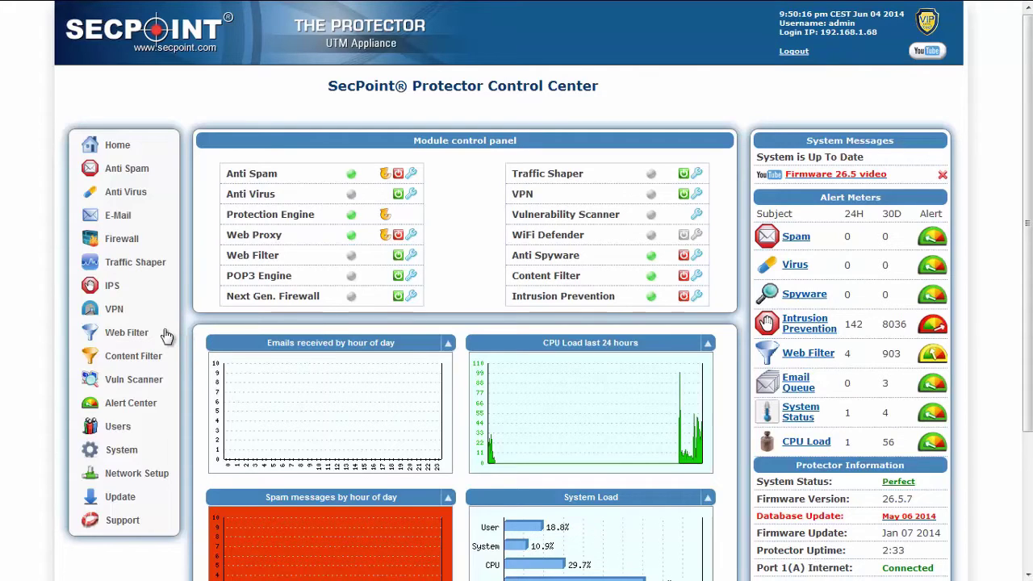
# - On Web Filter Setup, past the default and group_1 filters, enable the Web Filter Module; switch to Chrome
pyautogui.moveTo(139, 334)
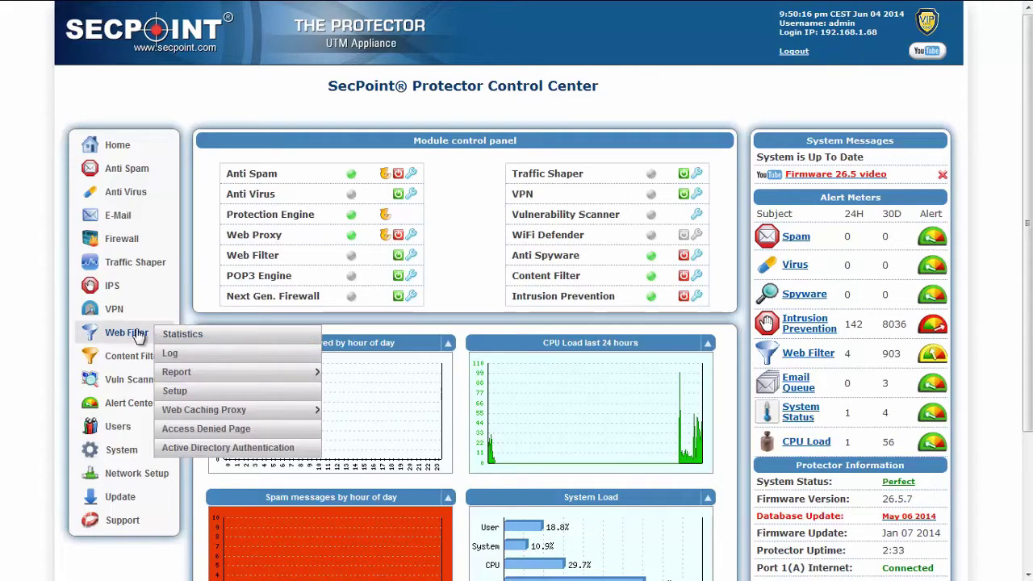
pyautogui.click(177, 394)
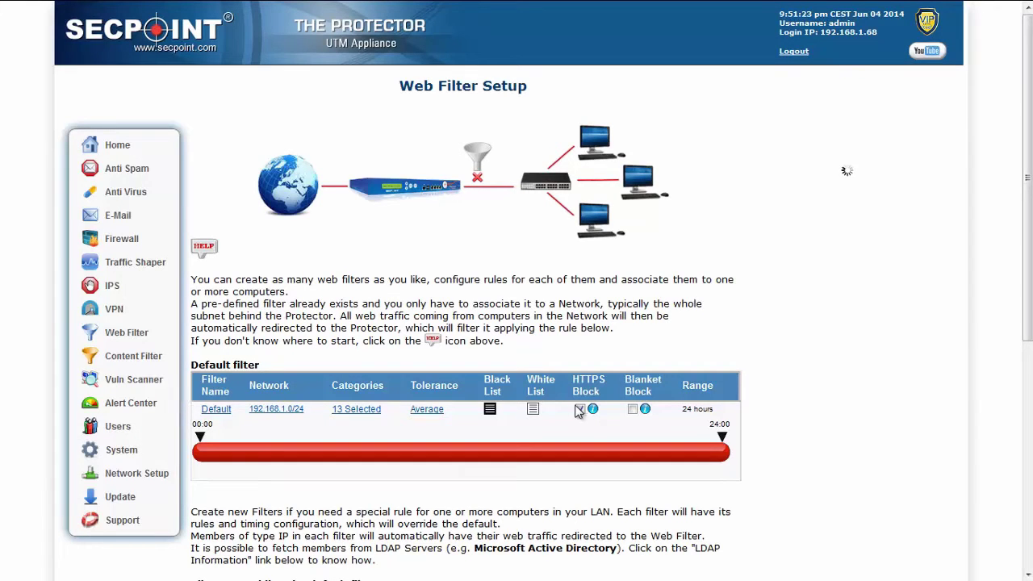
pyautogui.scroll(-2, 581, 409)
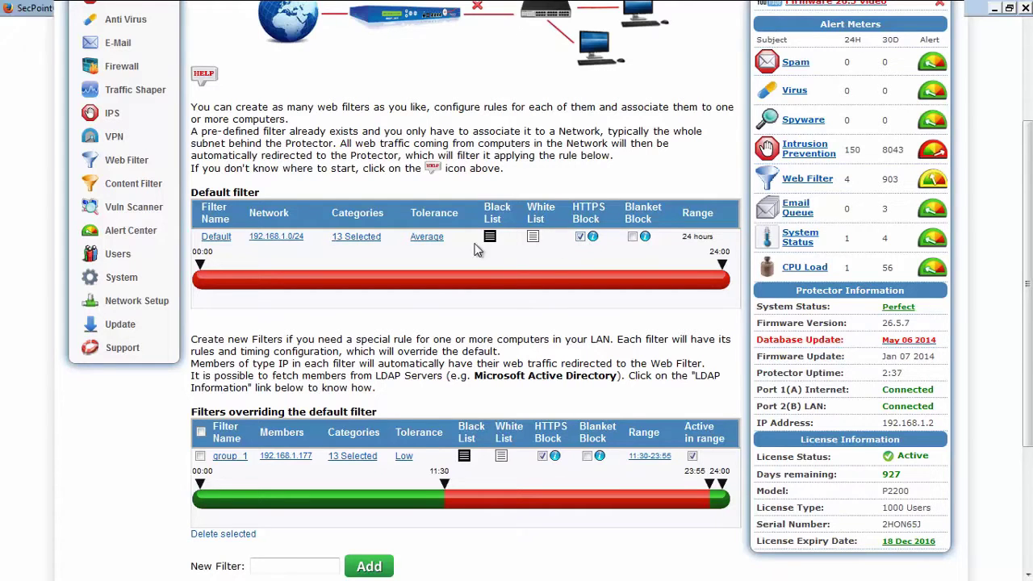
pyautogui.scroll(-2, 413, 277)
pyautogui.scroll(-1, 414, 276)
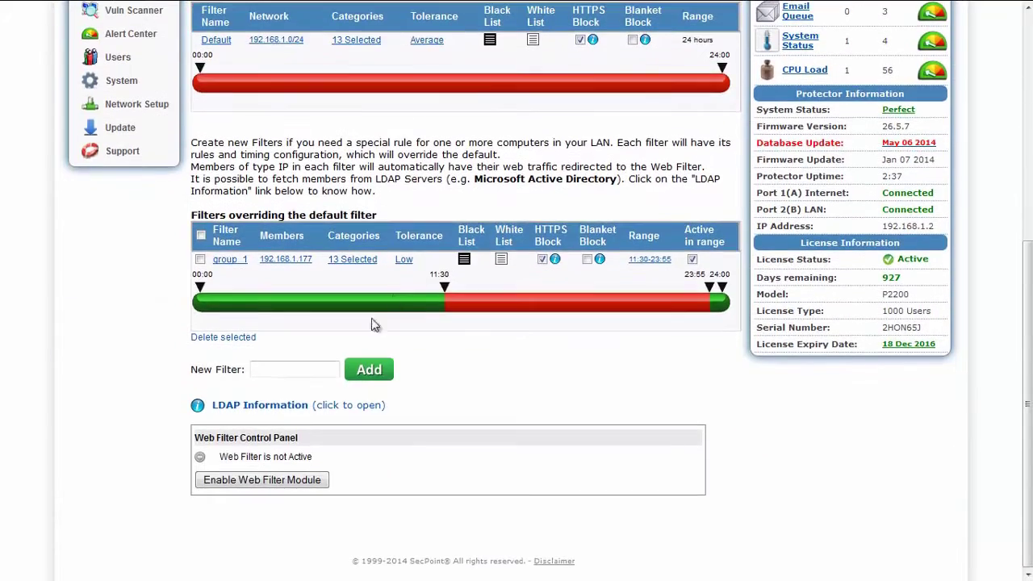
pyautogui.click(315, 481)
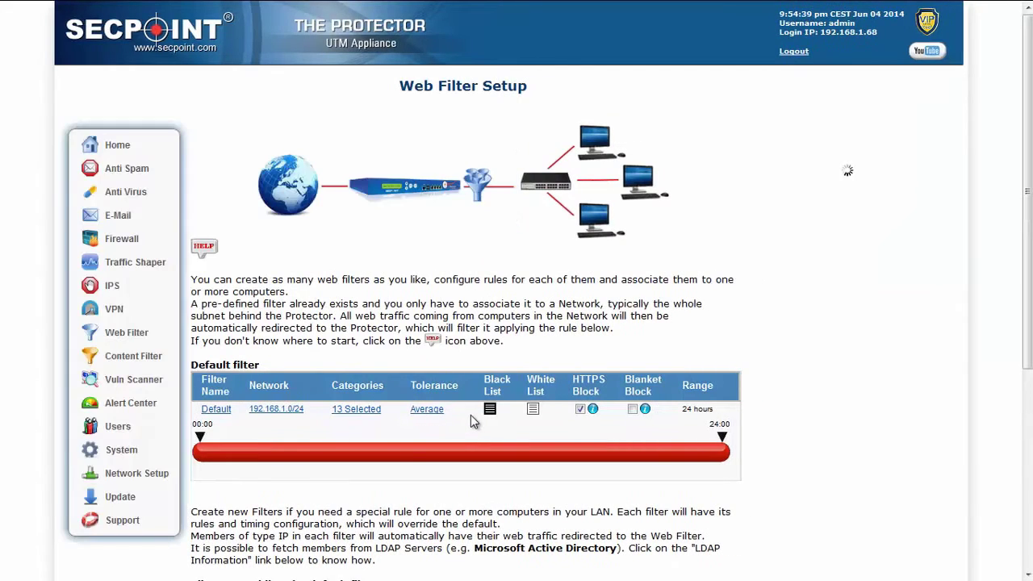
pyautogui.hotkey('alt', 'Tab')
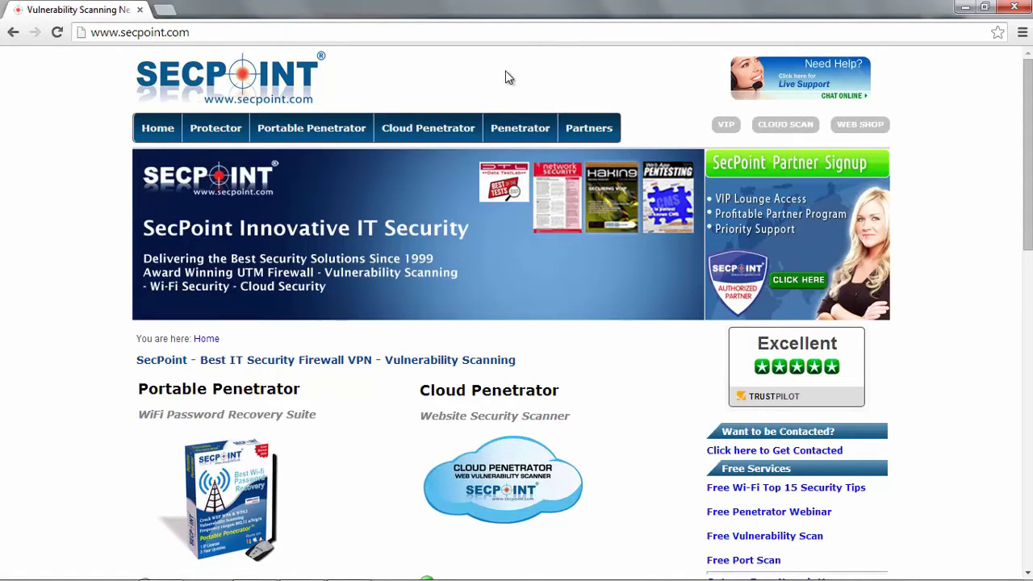
# - Open the VIP area (vip.secpoint.com) from the secpoint.com homepage
pyautogui.click(729, 131)
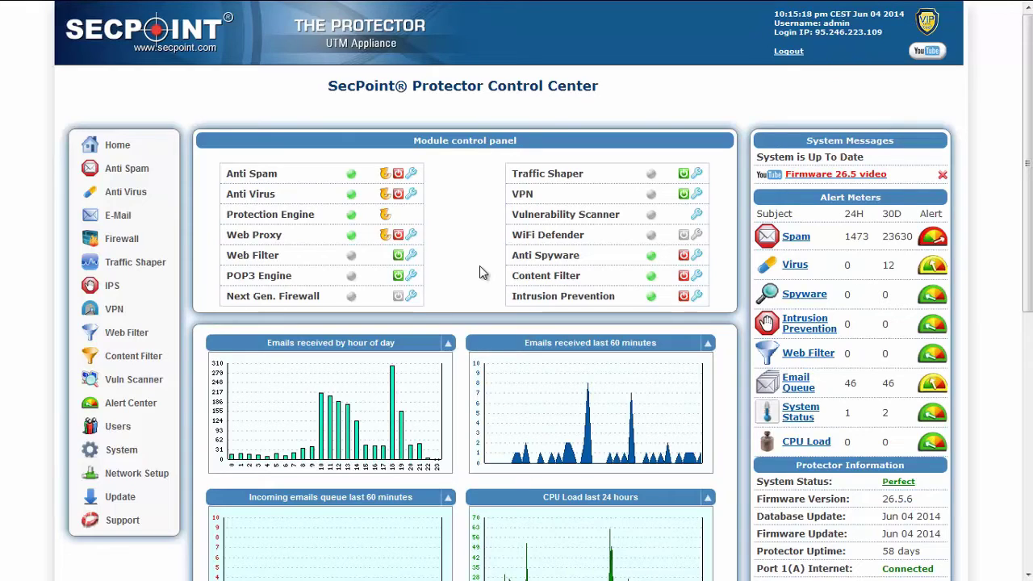
# - On Anti Spam Setup, turn the Quarantine 'Rescan released' option off and back on
pyautogui.moveTo(144, 176)
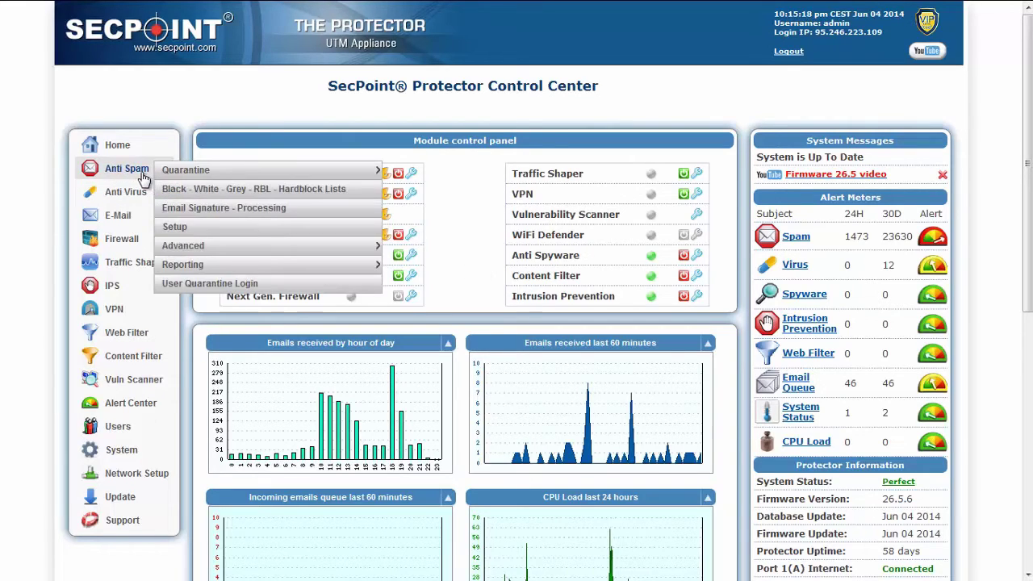
pyautogui.click(181, 230)
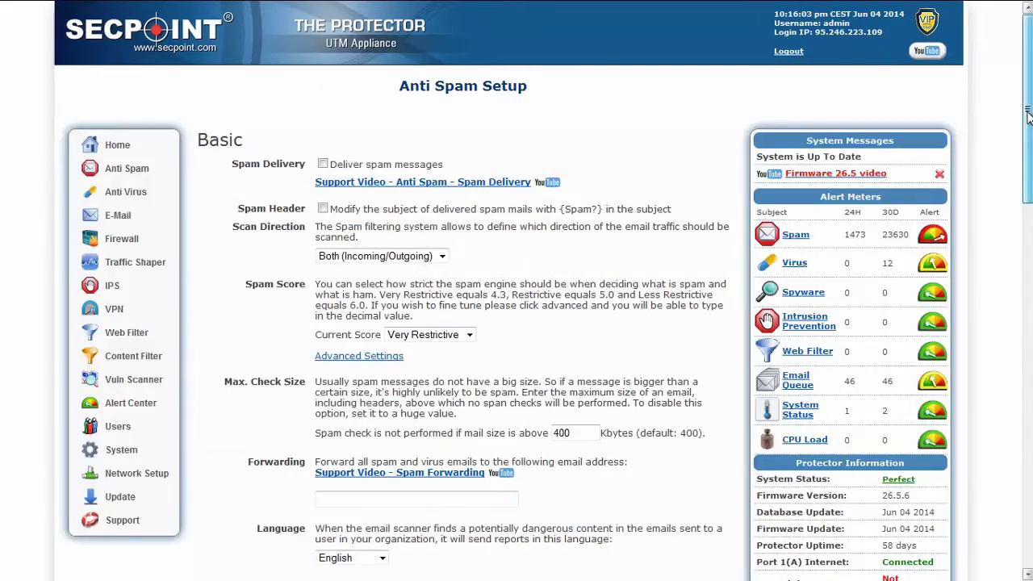
pyautogui.moveTo(1028, 125); pyautogui.dragTo(1027, 310)
pyautogui.scroll(-5, 578, 376)
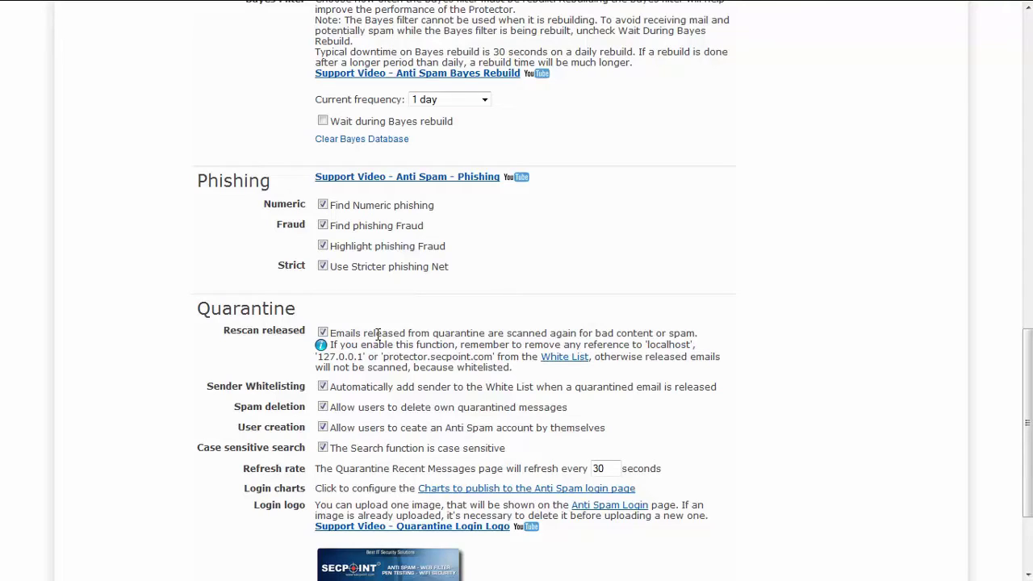
pyautogui.click(323, 334)
pyautogui.click(323, 334)
# - Release the first quarantined 'High-grade MEDICATIONS For a Cheap Price!' message and close the confirmation window
pyautogui.moveTo(362, 2)
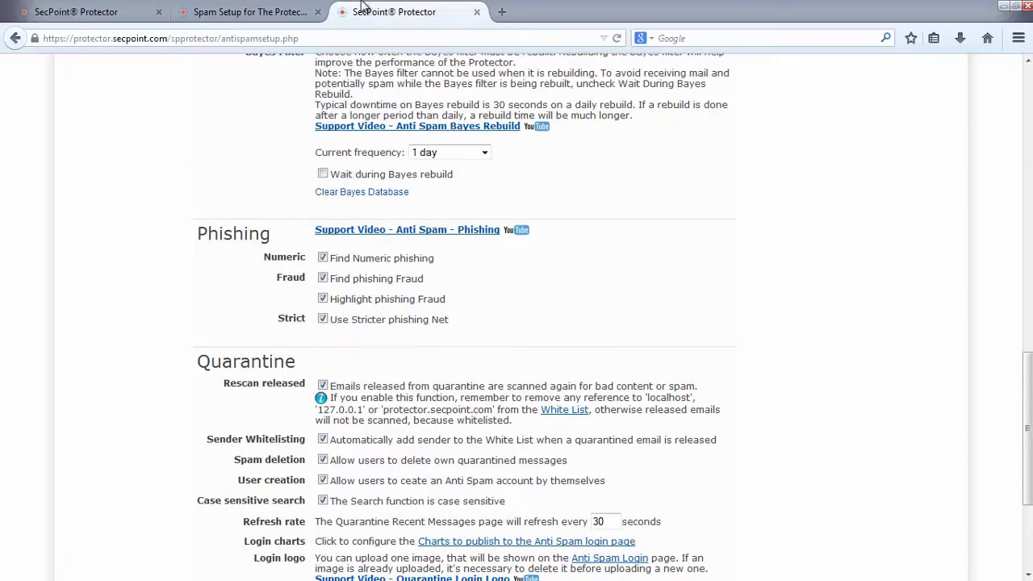
pyautogui.click(292, 20)
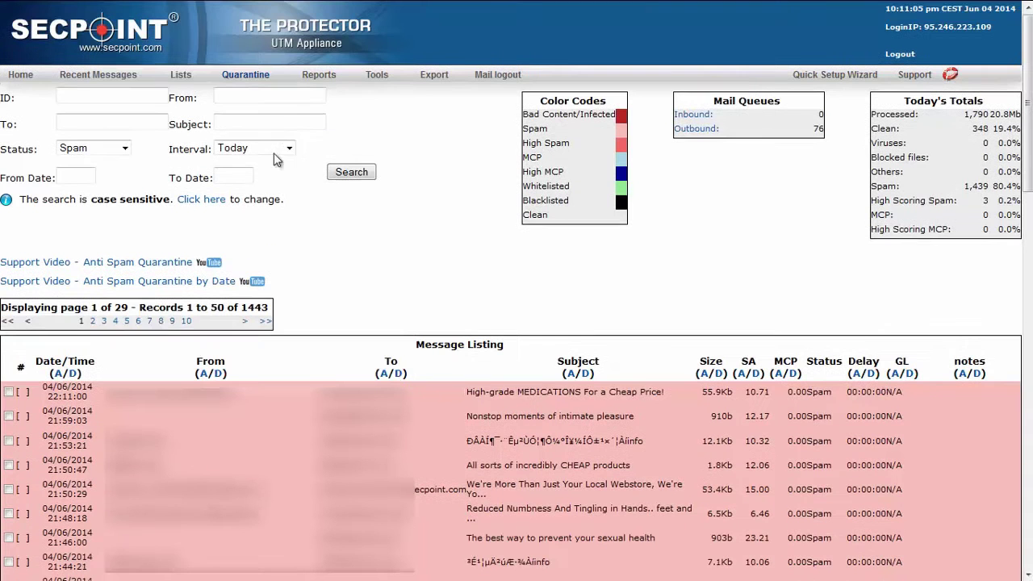
pyautogui.click(22, 396)
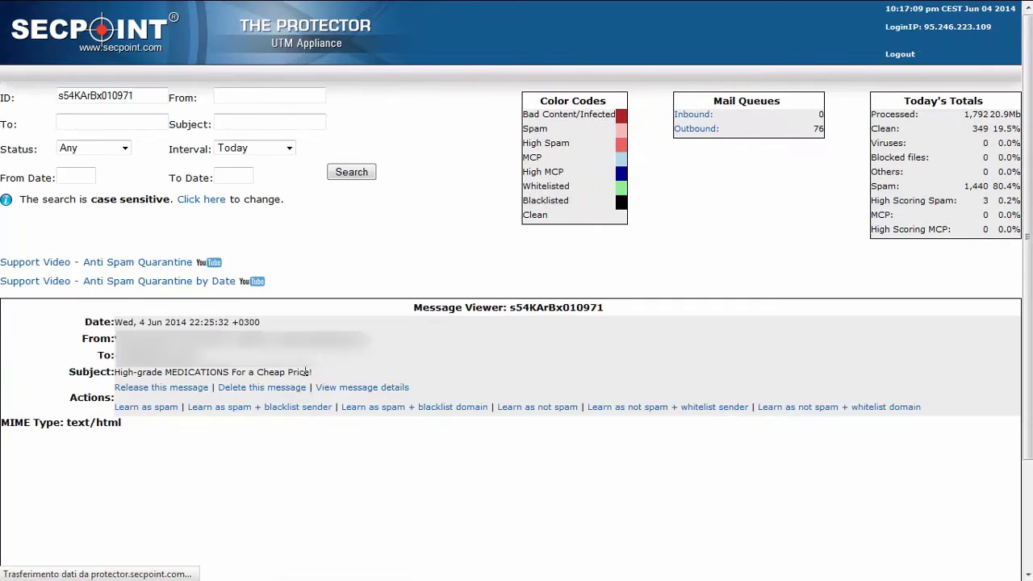
pyautogui.click(150, 389)
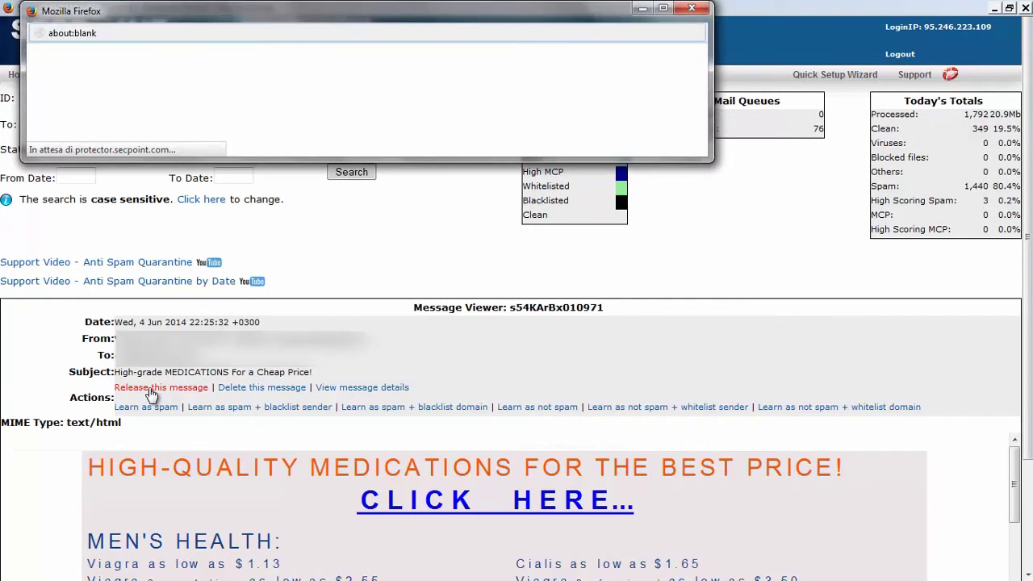
pyautogui.click(357, 129)
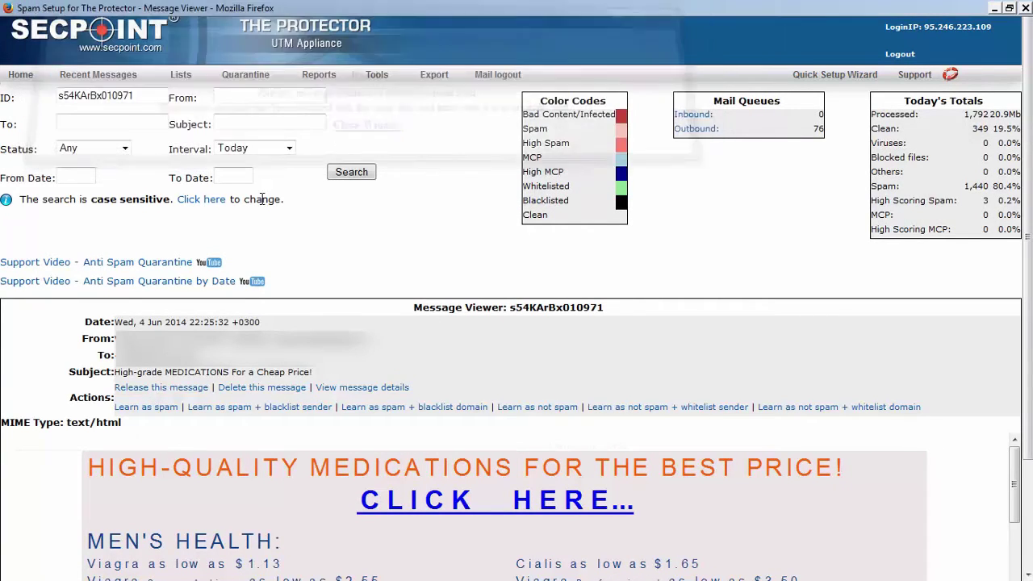
pyautogui.scroll(-1, 1030, 432)
pyautogui.scroll(-3, 1030, 431)
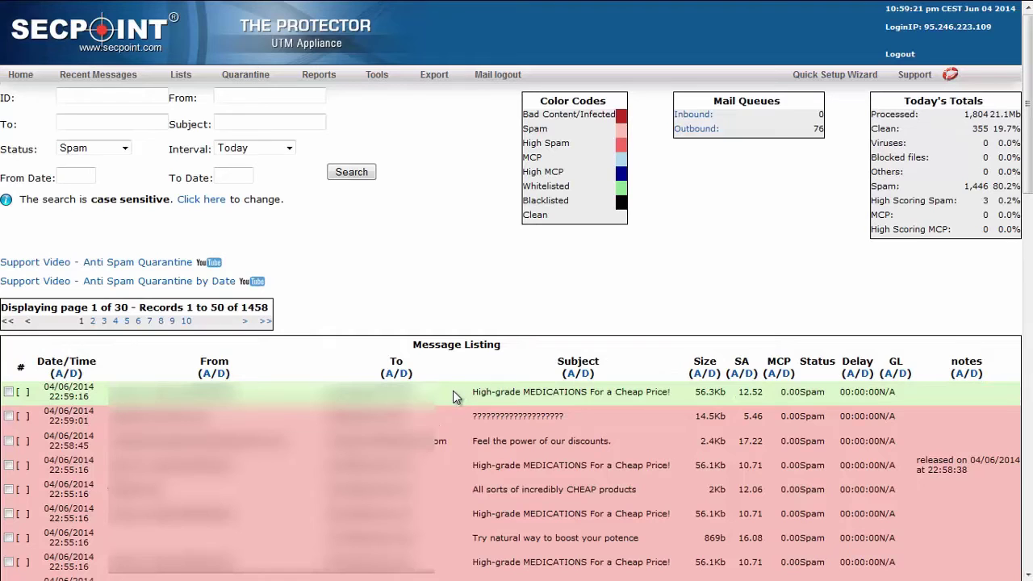
# - On the antispam setup tab, tick 'Rescan released' for quarantine emails
pyautogui.press('F11')
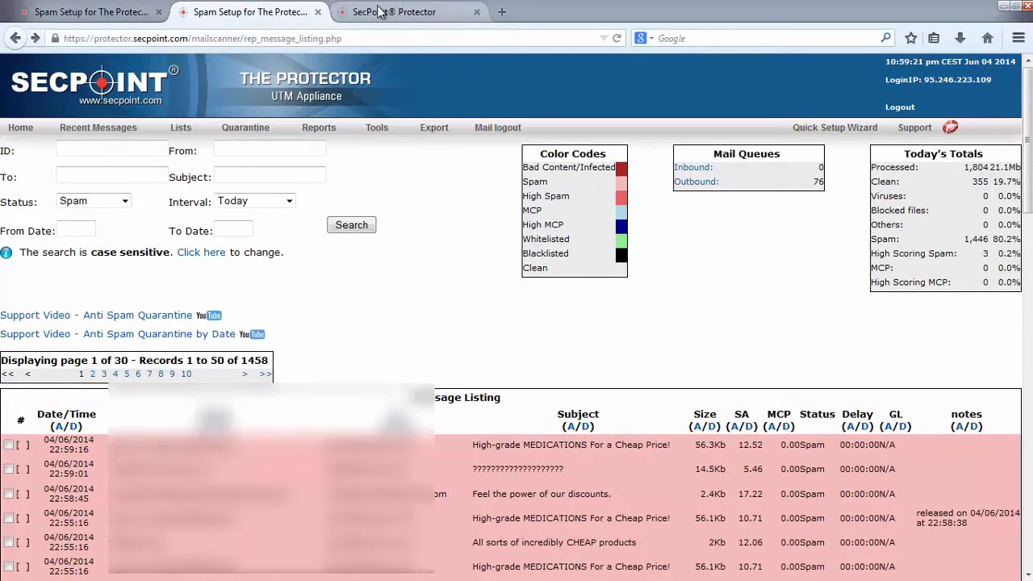
pyautogui.hotkey('ctrl', 'Tab')
pyautogui.press('F11')
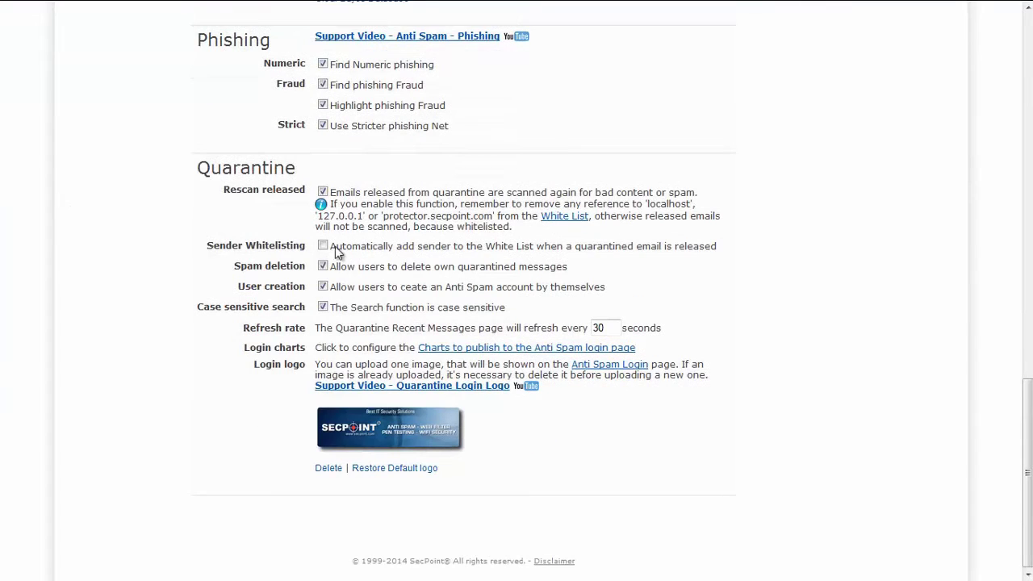
pyautogui.click(322, 192)
# - Release the quarantined High-grade MEDICATIONS message, close the result window, and go back
pyautogui.press('F11')
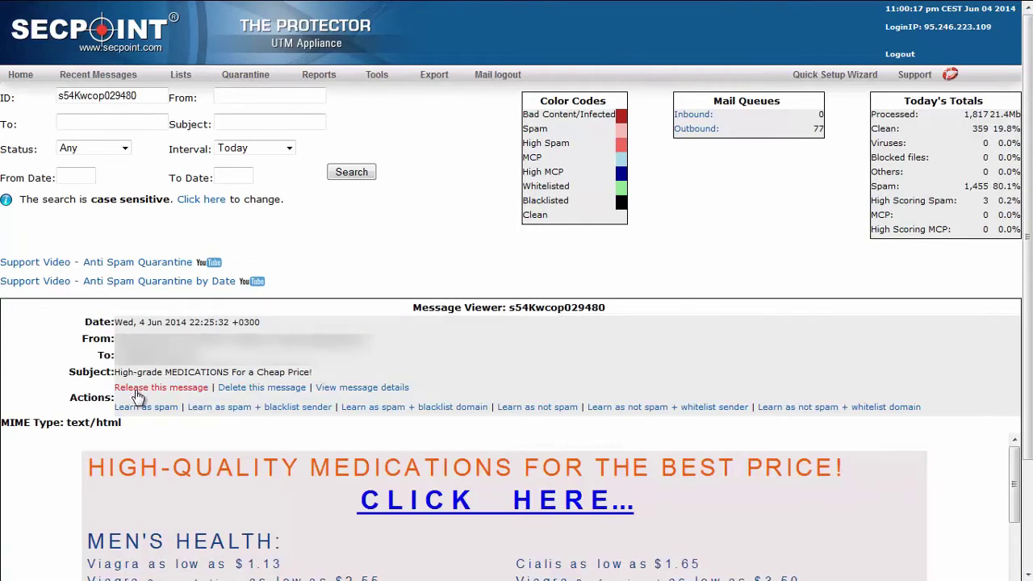
pyautogui.click(140, 390)
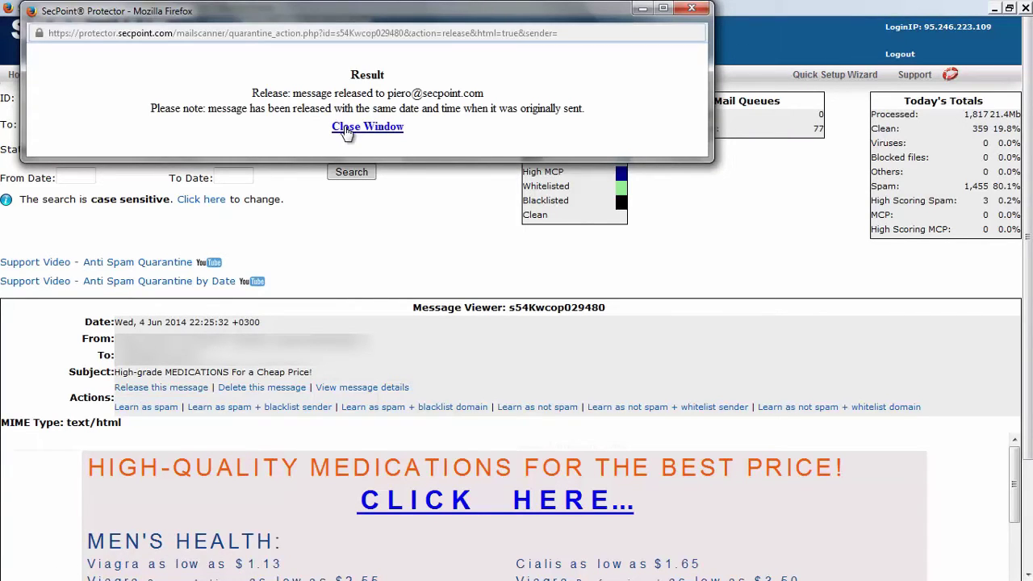
pyautogui.click(356, 127)
pyautogui.scroll(-3, 517, 322)
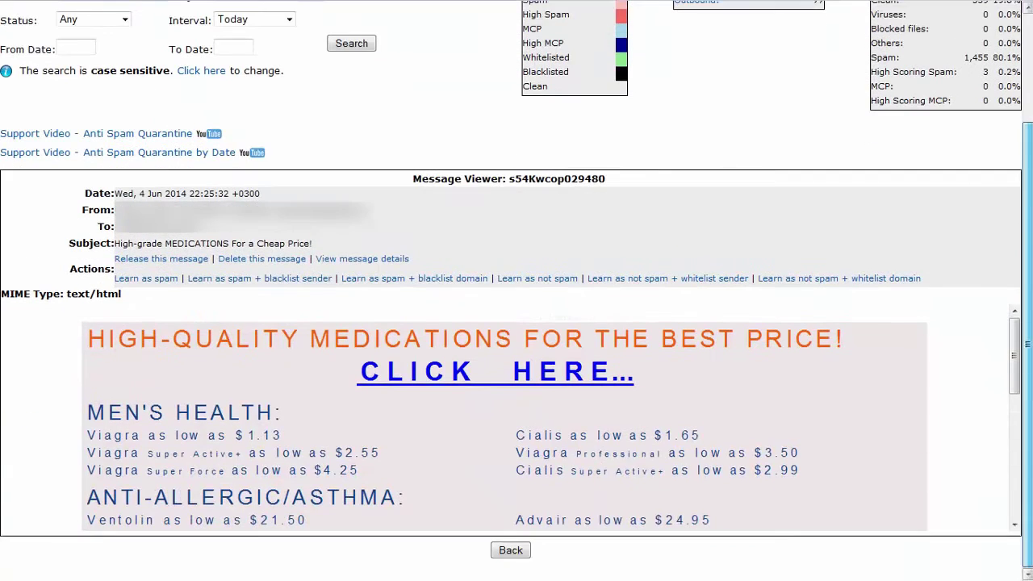
pyautogui.click(510, 551)
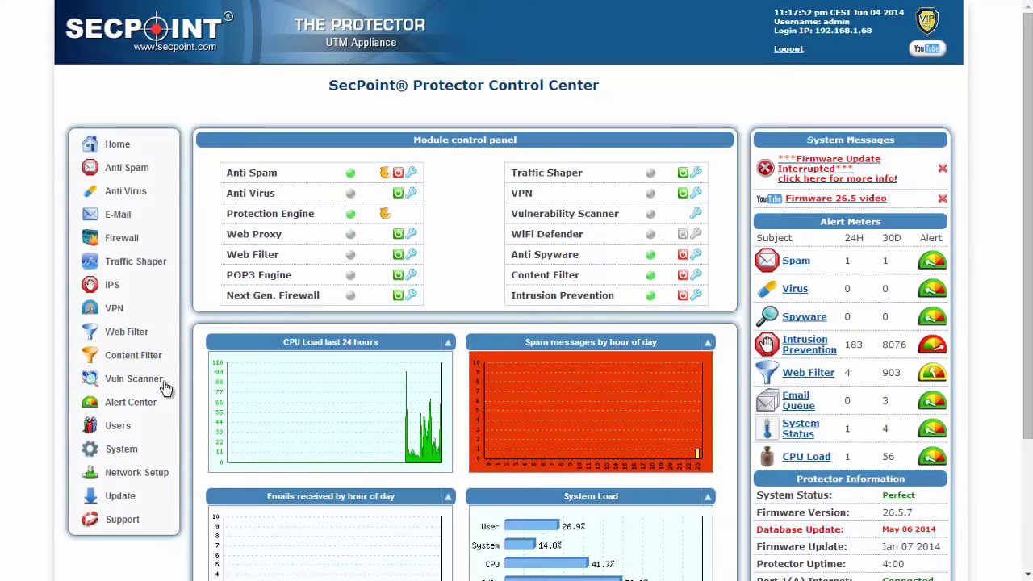
# - Upload server.crt as the certificate and server.key as the key on the SSL Certificates page
pyautogui.moveTo(139, 452)
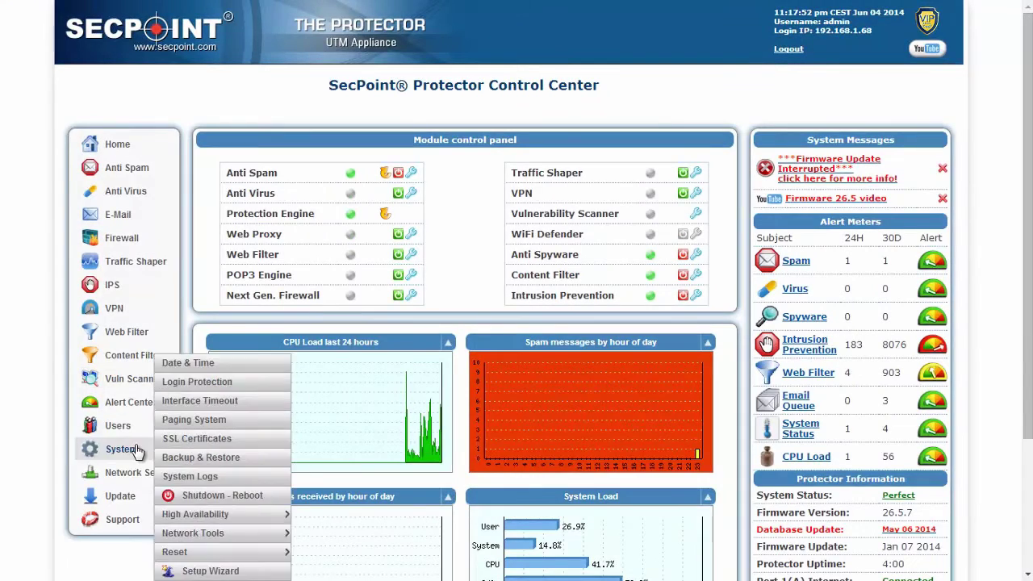
pyautogui.click(194, 440)
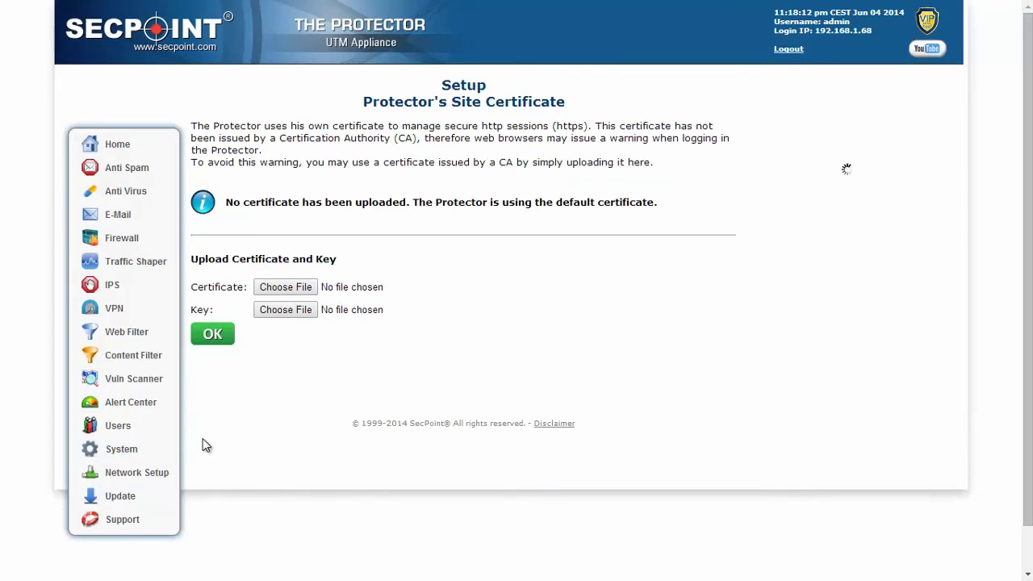
pyautogui.click(301, 289)
pyautogui.doubleClick(254, 284)
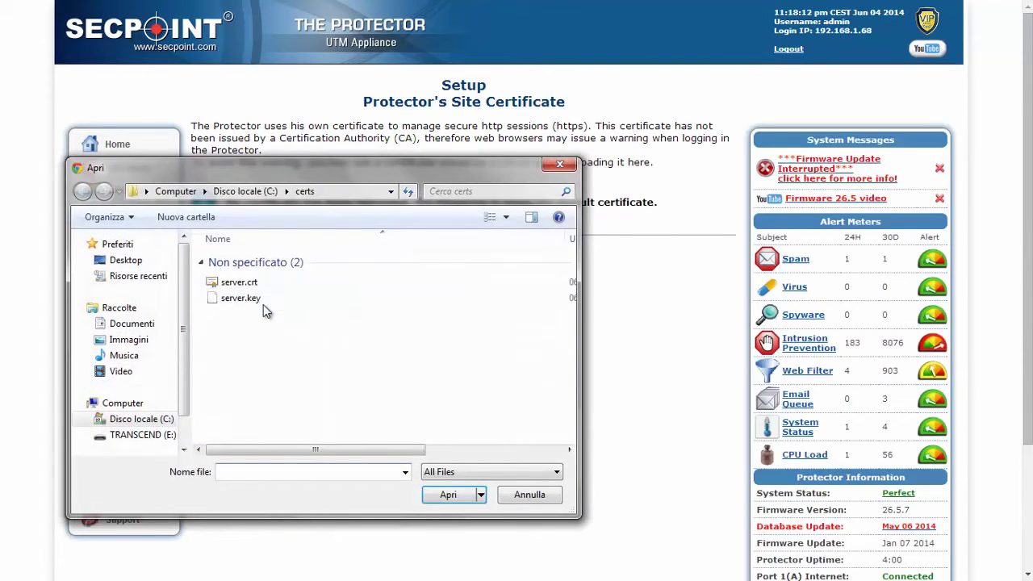
pyautogui.click(243, 299)
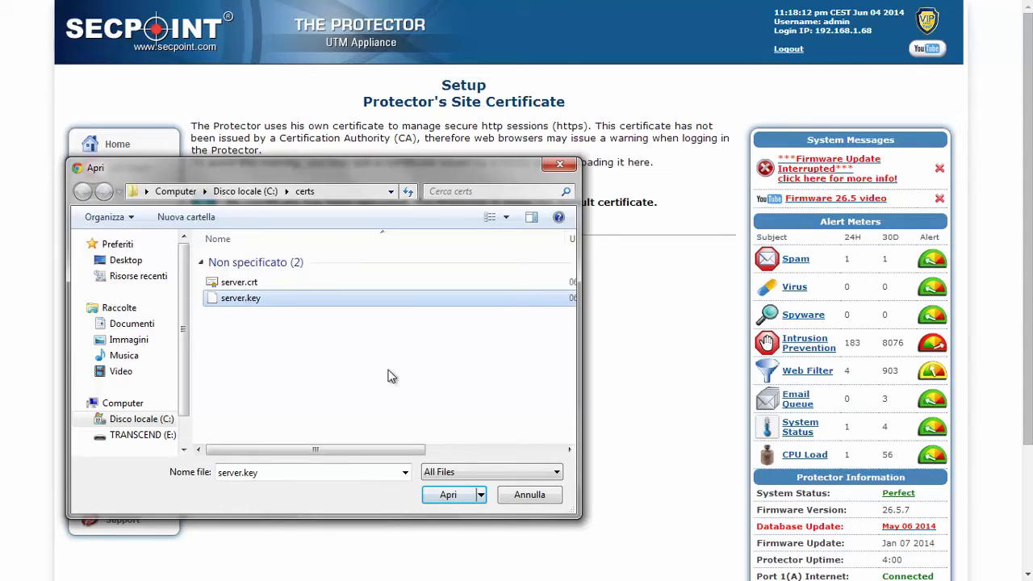
pyautogui.click(449, 496)
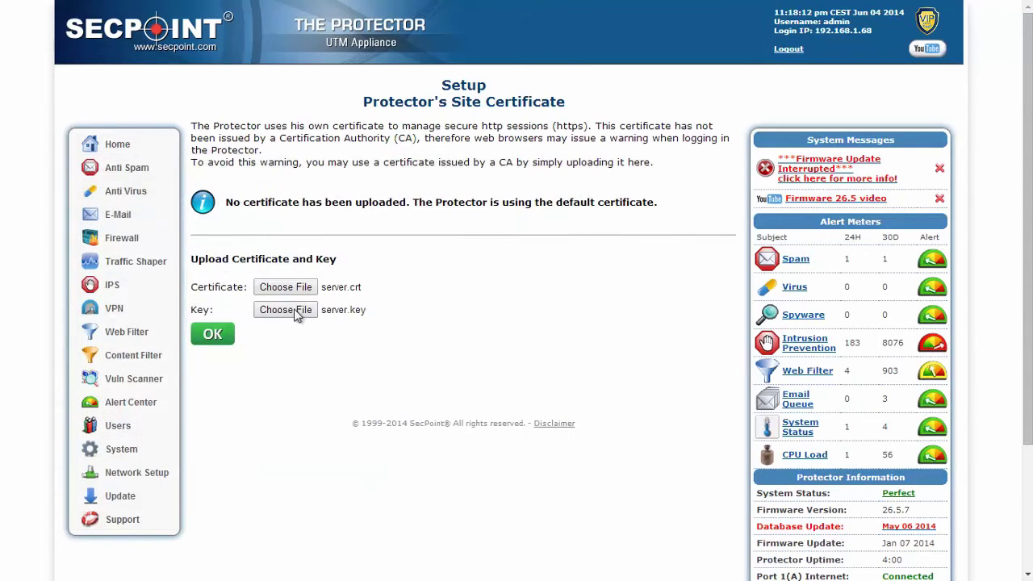
pyautogui.click(220, 336)
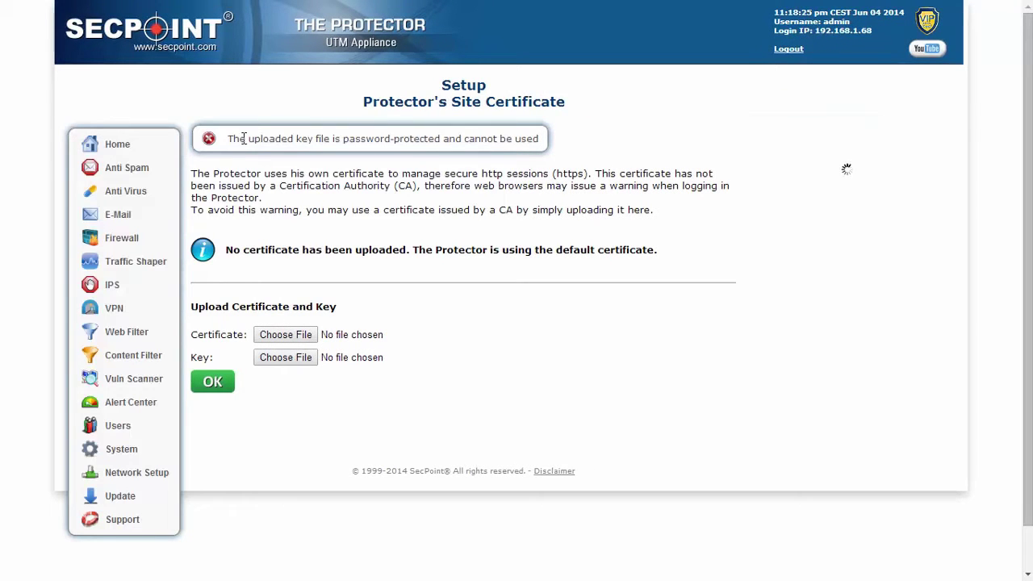
# - Highlight the password-protected key error message, then open the Anti Spam section
pyautogui.moveTo(232, 139); pyautogui.dragTo(539, 139)
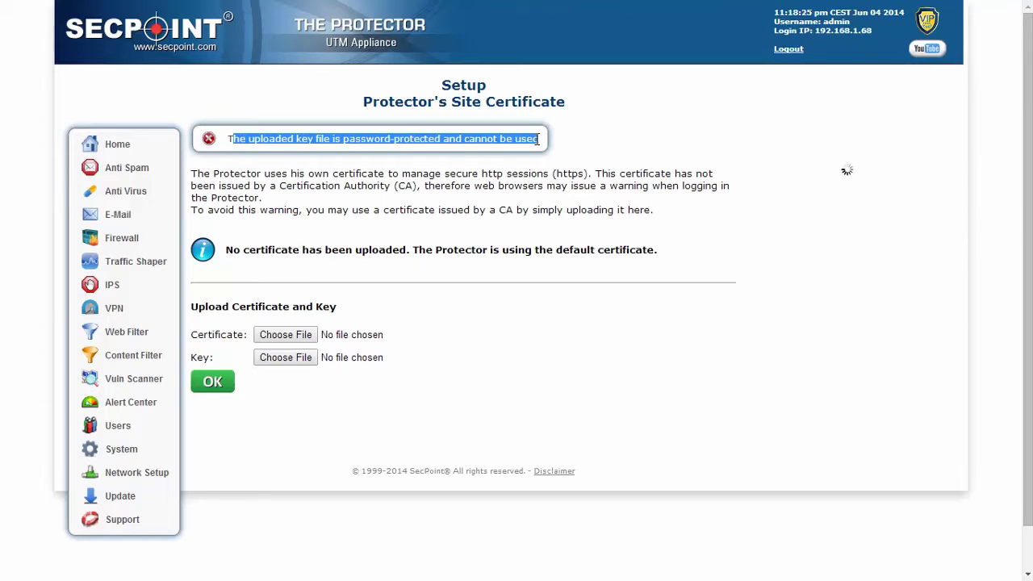
pyautogui.click(489, 176)
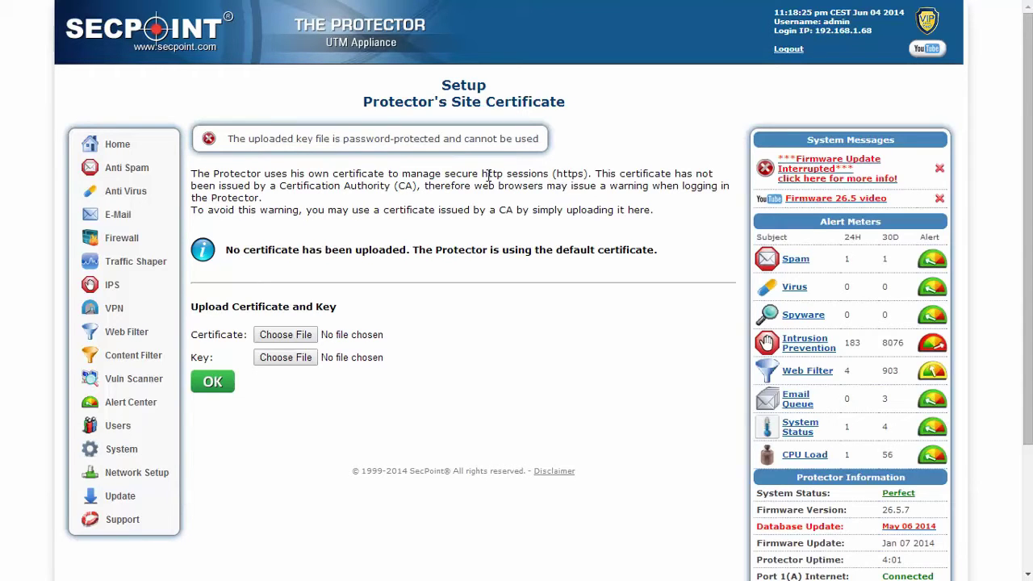
pyautogui.click(129, 168)
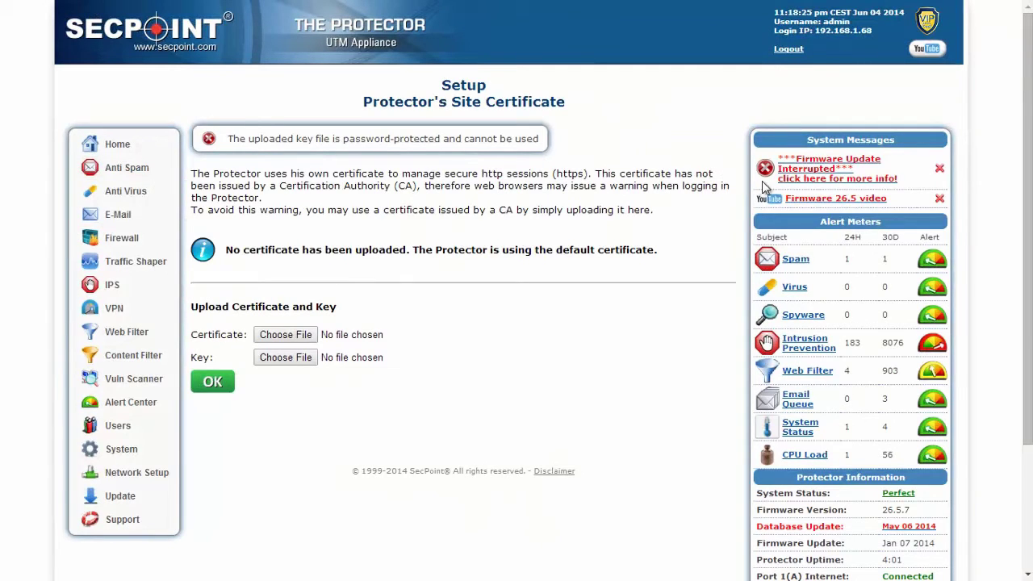
# - Open the Firmware Update Interrupted message and follow its Resume or Start a new Firmware Update link
pyautogui.click(806, 175)
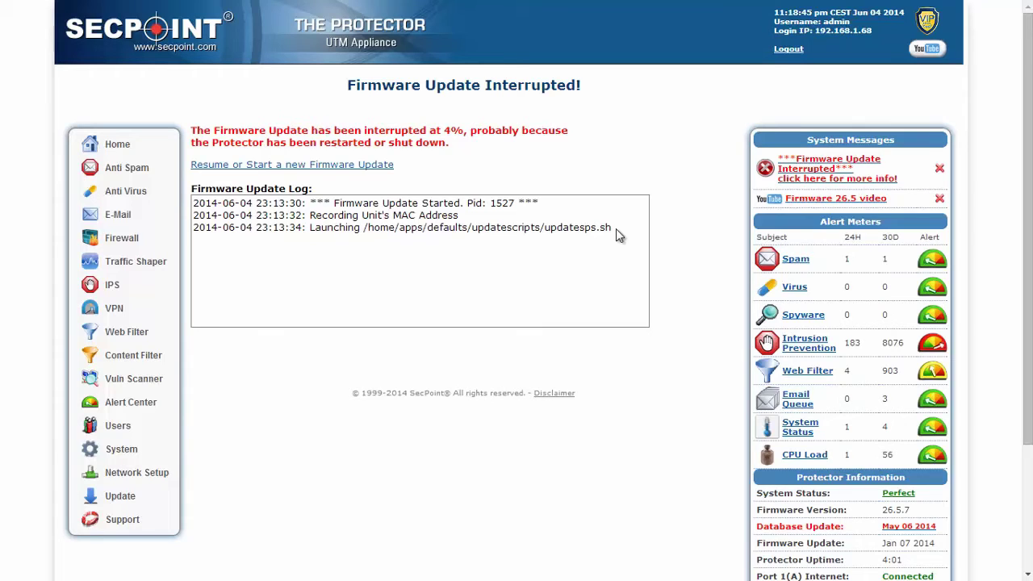
pyautogui.click(361, 170)
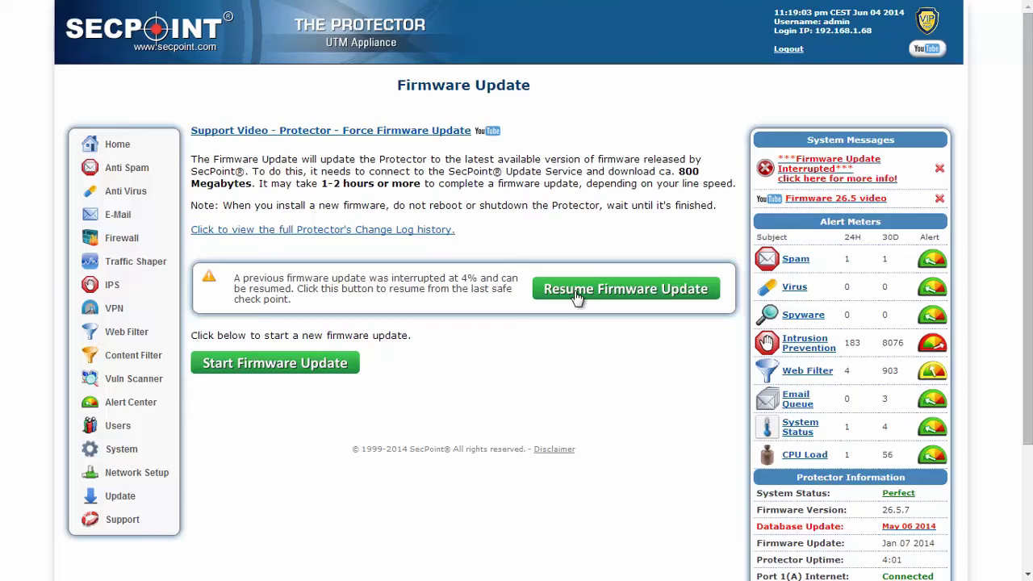
# - Resume the firmware update interrupted at 4%, confirm with OK, and watch the install progress
pyautogui.click(577, 297)
pyautogui.click(555, 91)
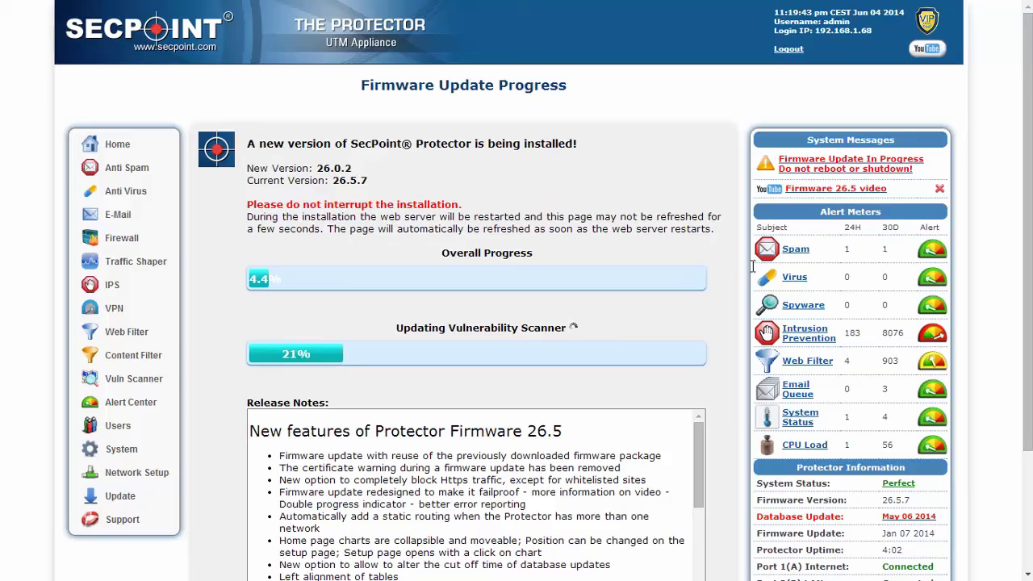
pyautogui.moveTo(1031, 246); pyautogui.dragTo(1030, 332)
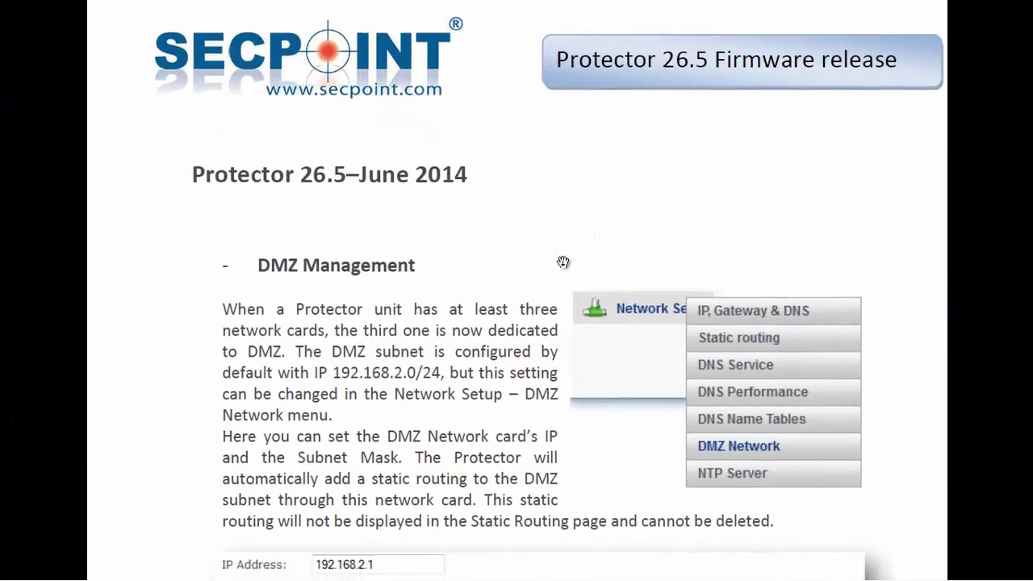
pyautogui.scroll(-3, 563, 262)
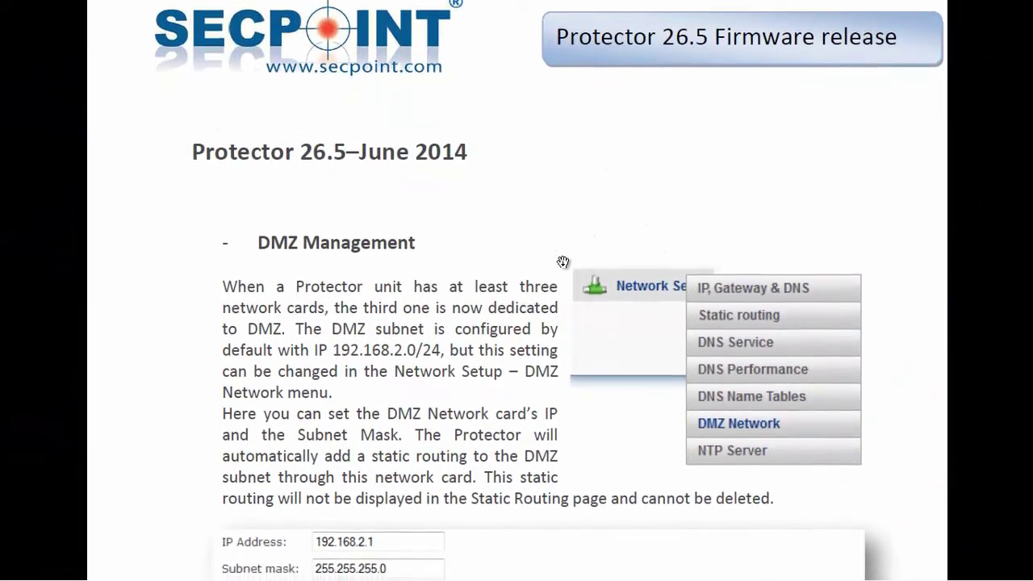